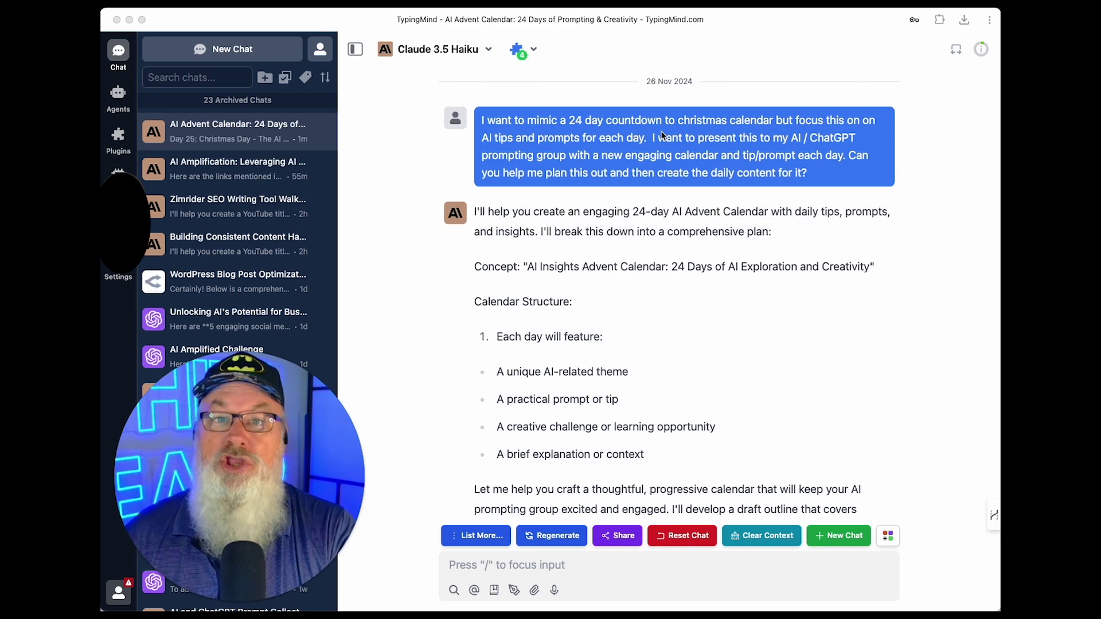
Scroll the Claude 3.5 Haiku chat from the Day 3 post past Day 24 to the Day 25 reply.
scroll(657, 178, "down", 3)
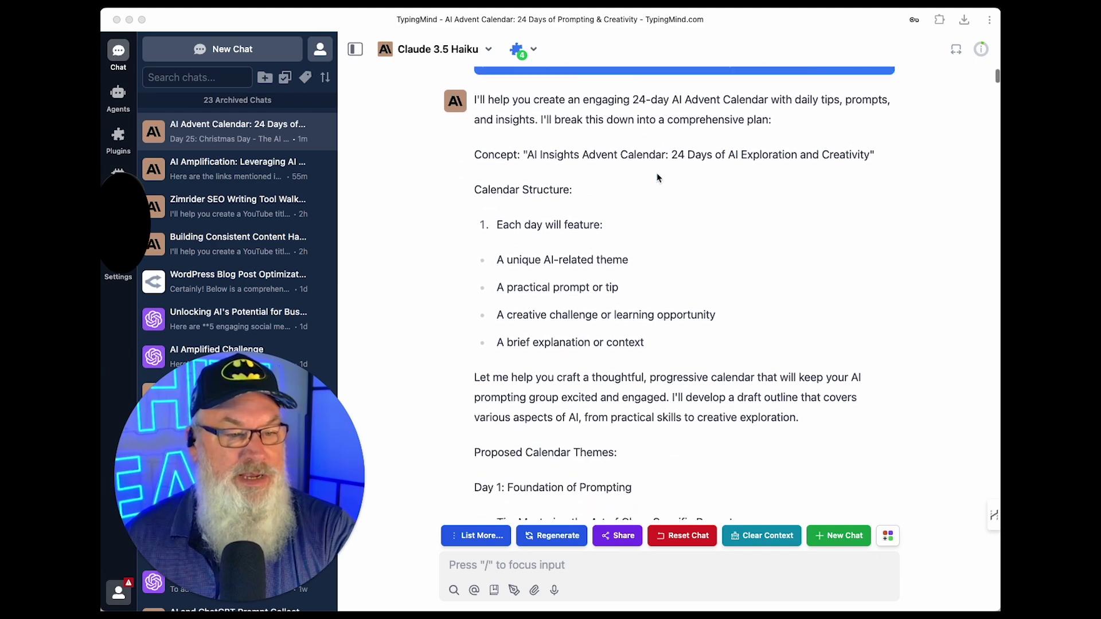
scroll(658, 172, "down", 12)
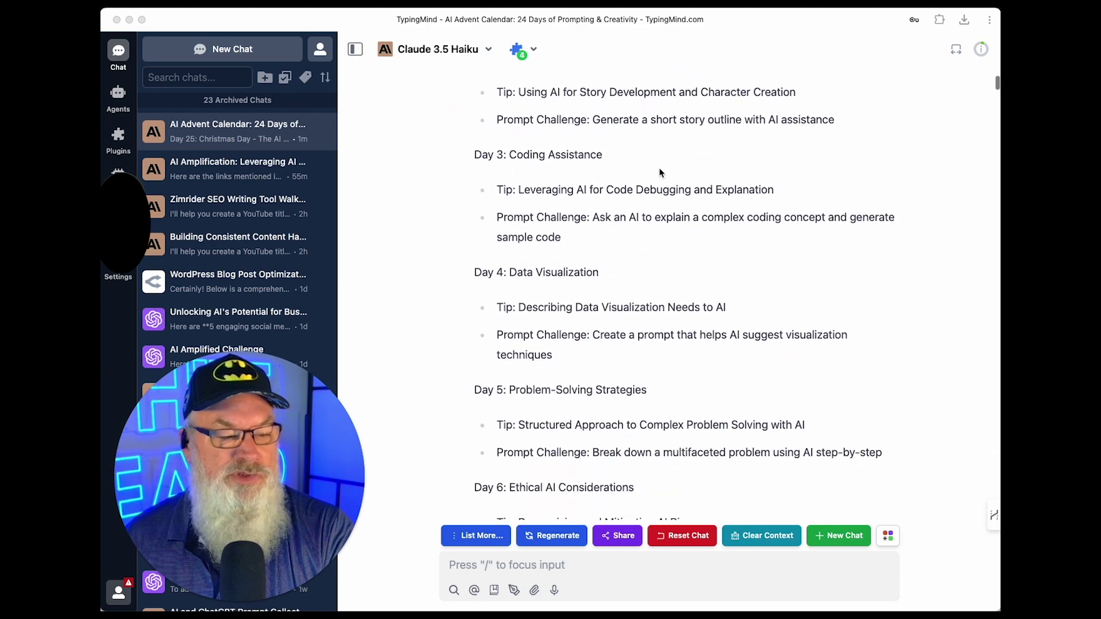
scroll(660, 171, "down", 16)
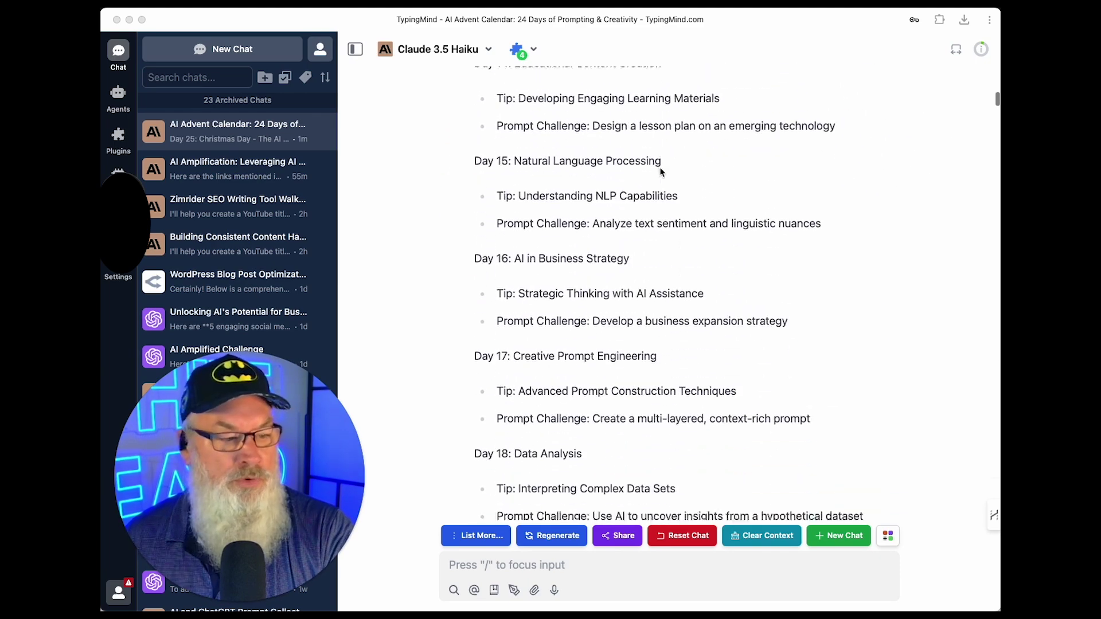
scroll(659, 171, "down", 9)
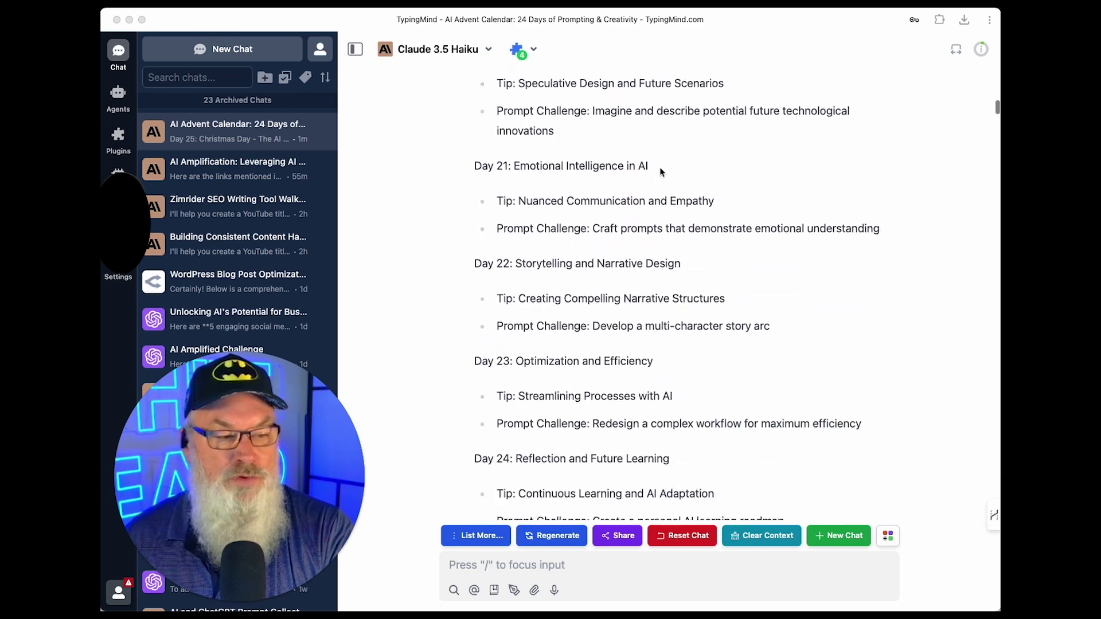
scroll(660, 171, "down", 2)
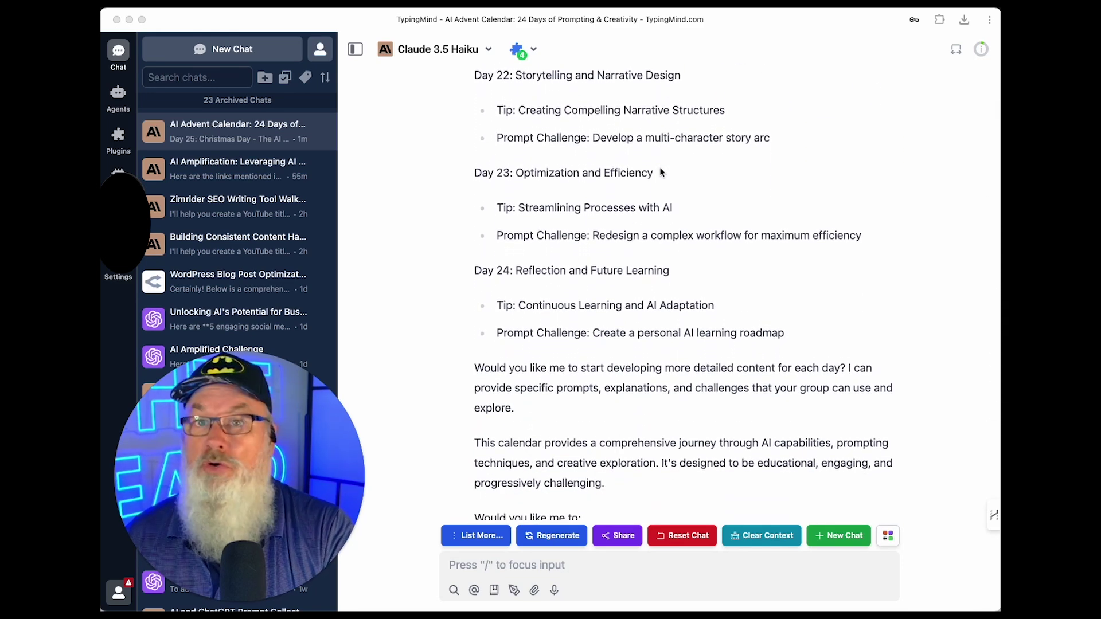
scroll(659, 171, "down", 6)
scroll(660, 171, "down", 4)
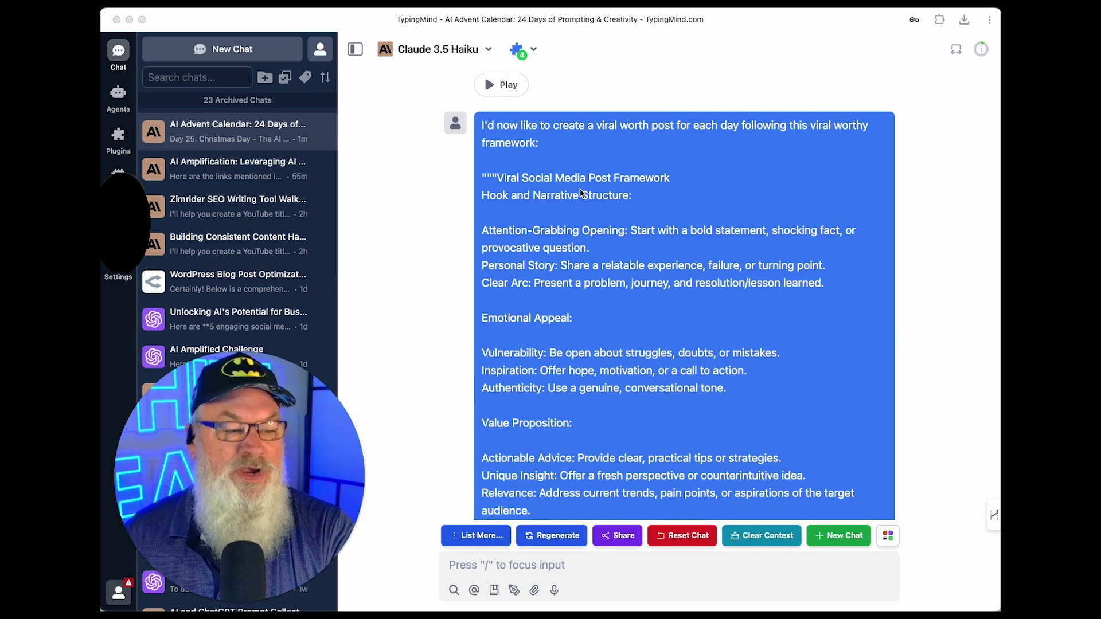
scroll(573, 189, "down", 5)
scroll(572, 188, "down", 11)
scroll(573, 189, "down", 6)
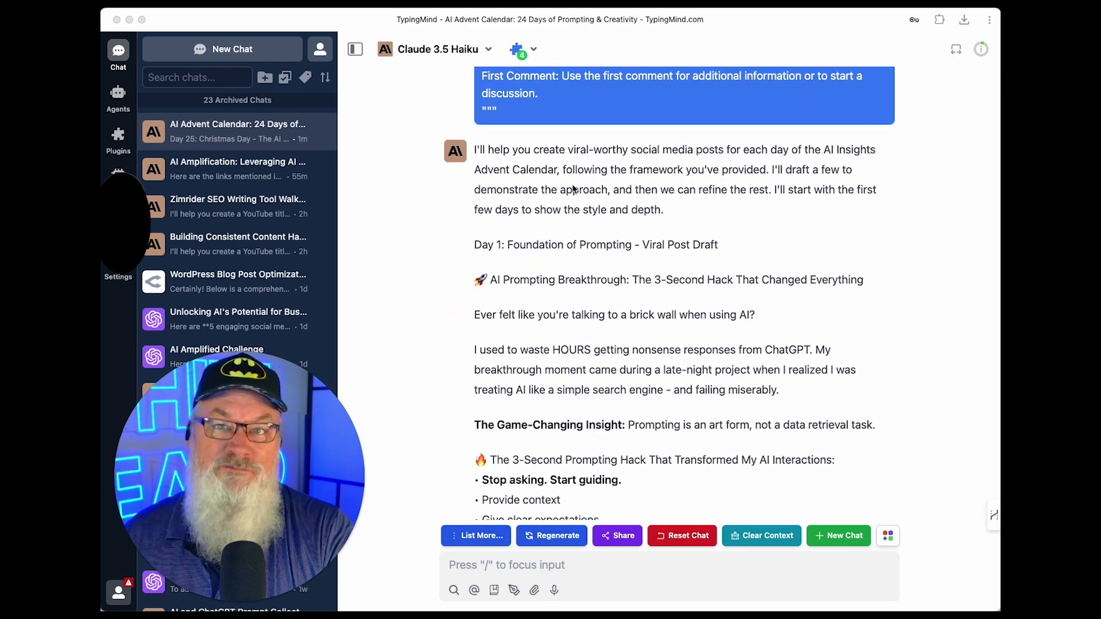
scroll(573, 189, "down", 1)
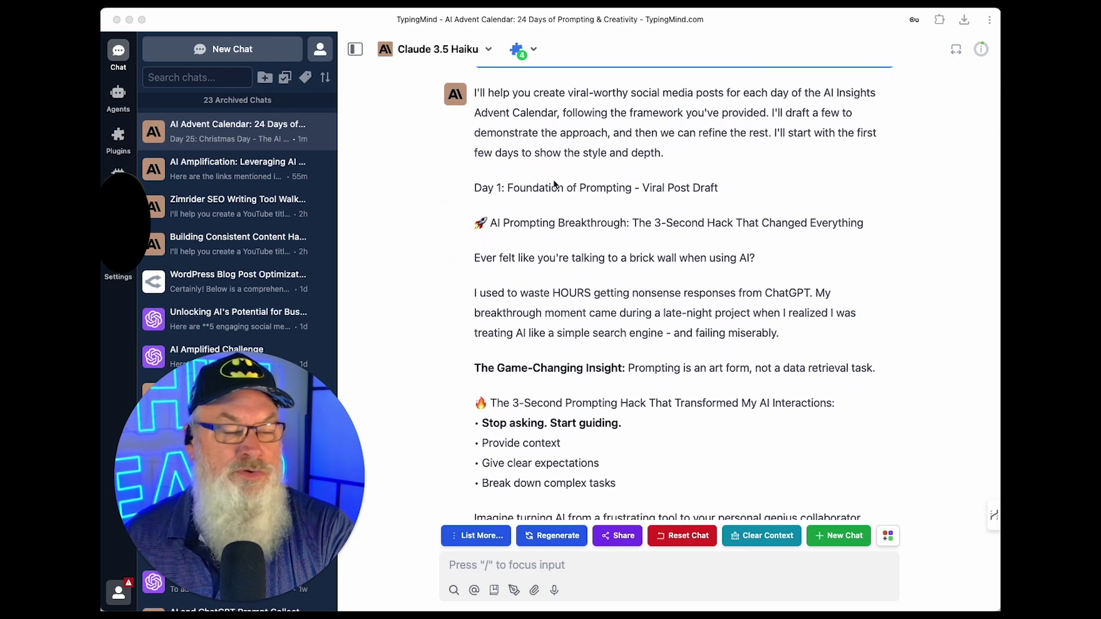
scroll(574, 210, "down", 4)
scroll(573, 210, "down", 18)
scroll(572, 210, "down", 2)
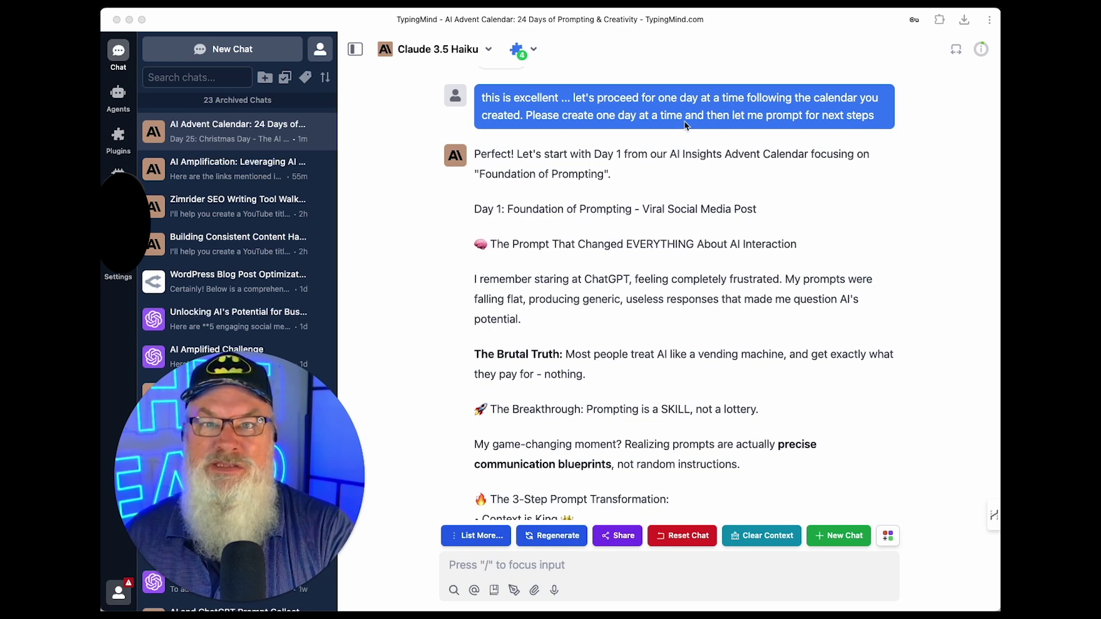
scroll(654, 183, "down", 2)
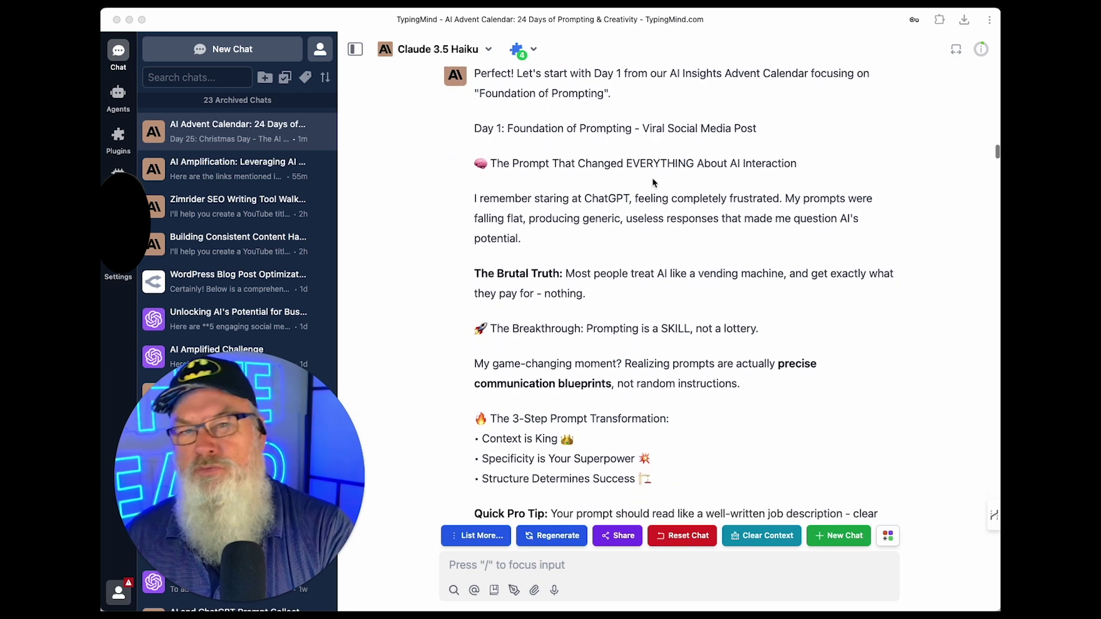
scroll(654, 182, "down", 4)
scroll(654, 183, "down", 2)
scroll(653, 183, "up", 6)
scroll(654, 182, "down", 2)
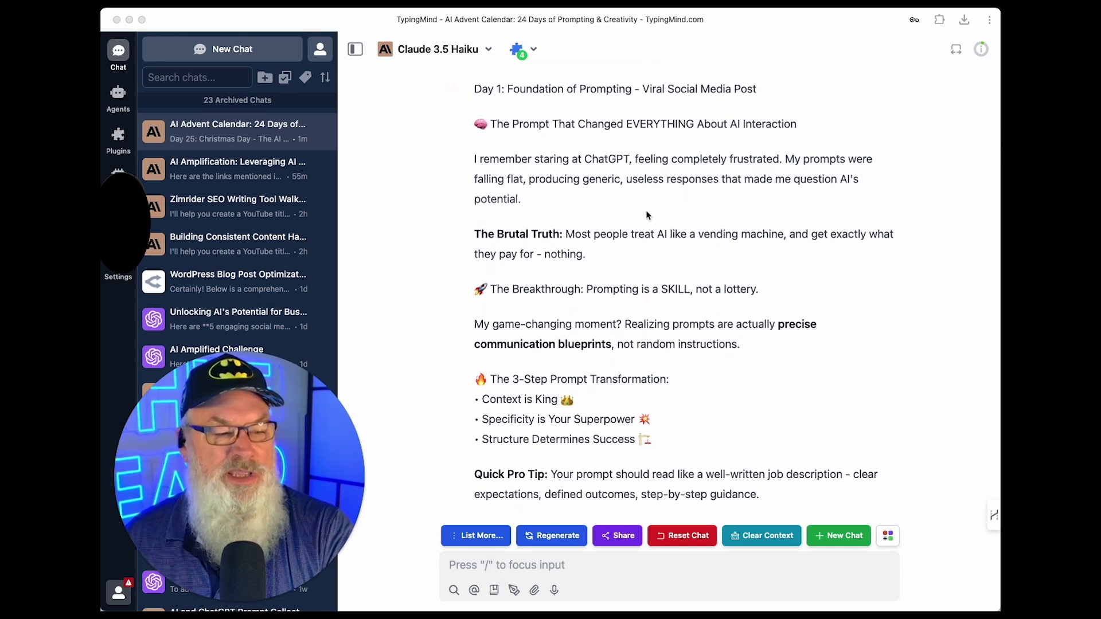
scroll(646, 215, "down", 1)
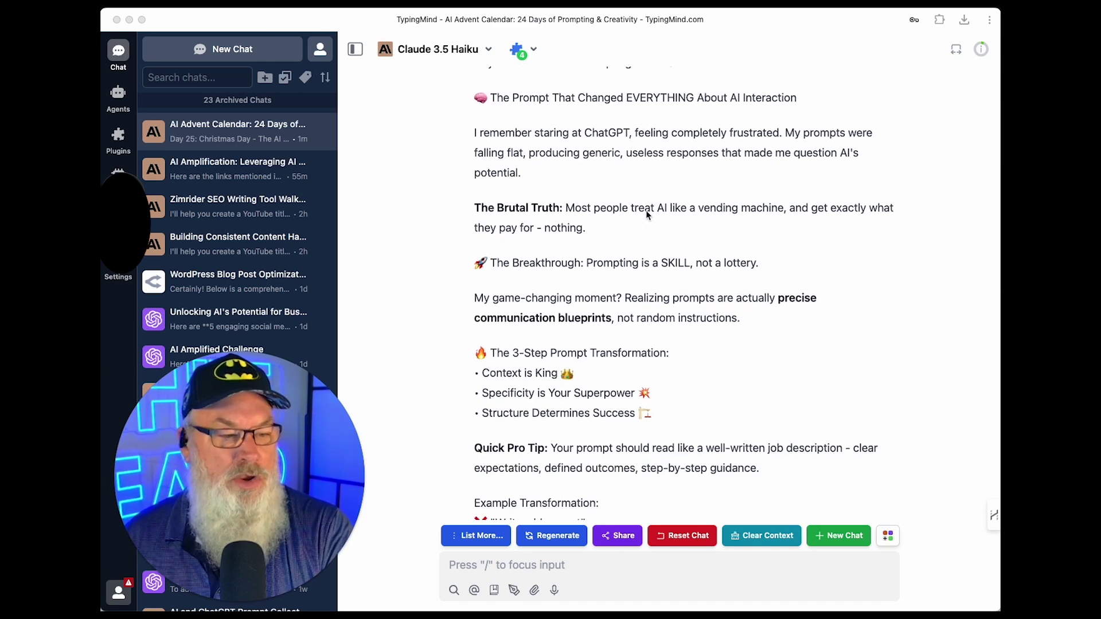
scroll(654, 250, "down", 1)
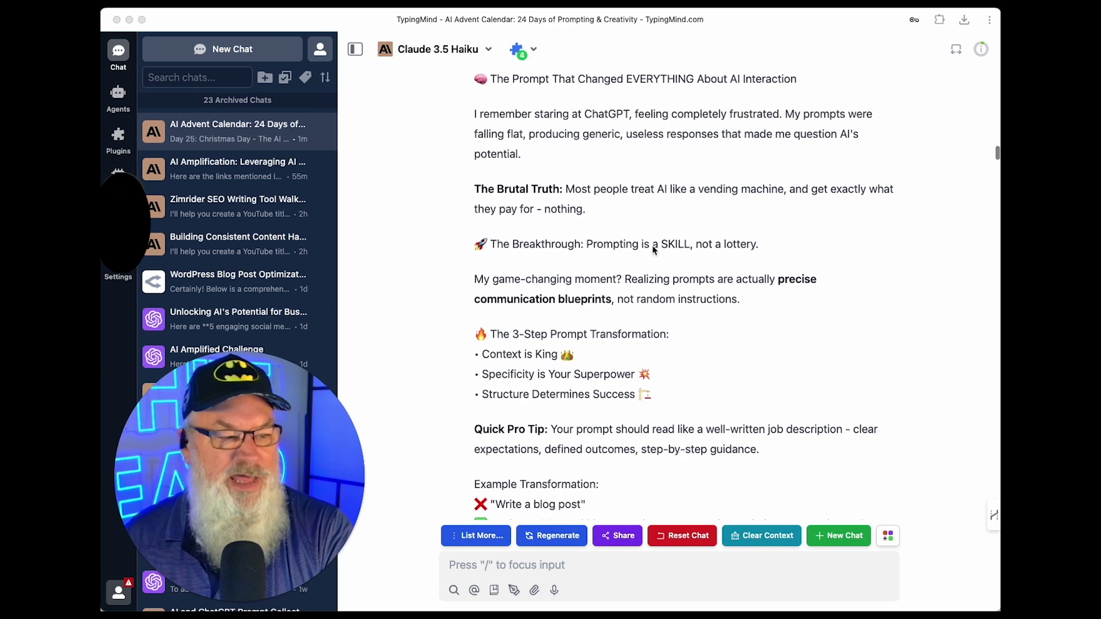
scroll(654, 250, "down", 4)
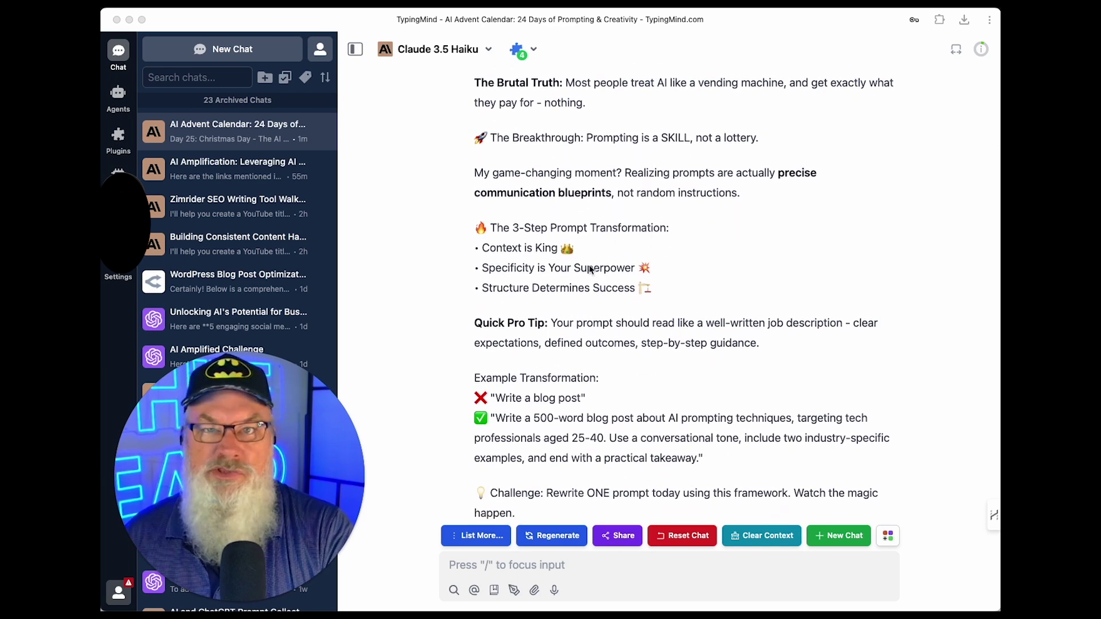
scroll(589, 270, "down", 15)
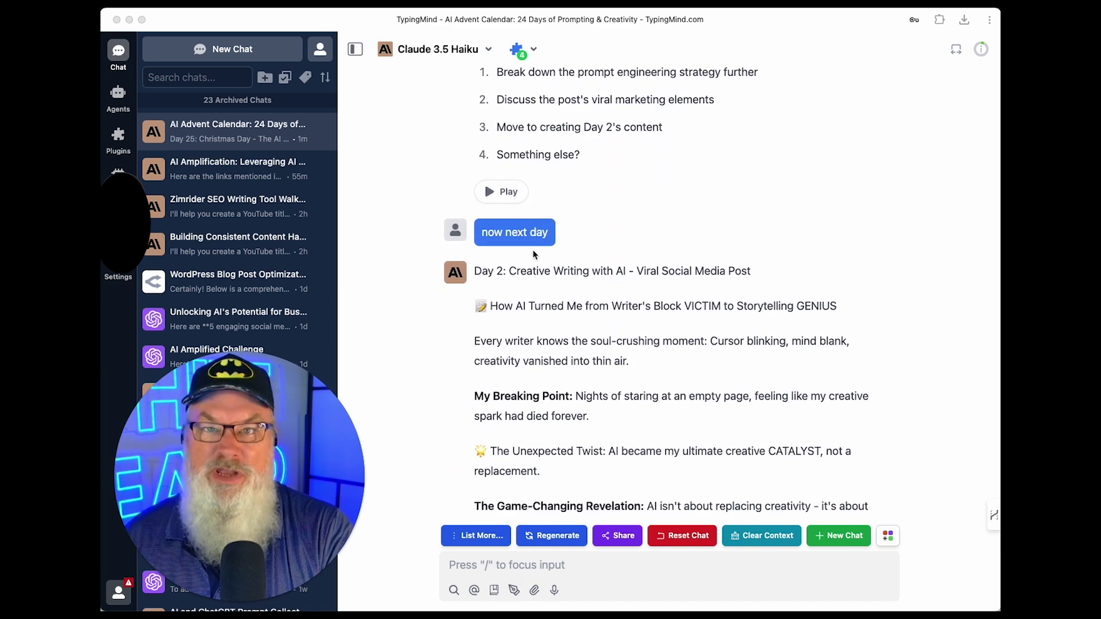
scroll(533, 254, "down", 10)
scroll(534, 255, "down", 20)
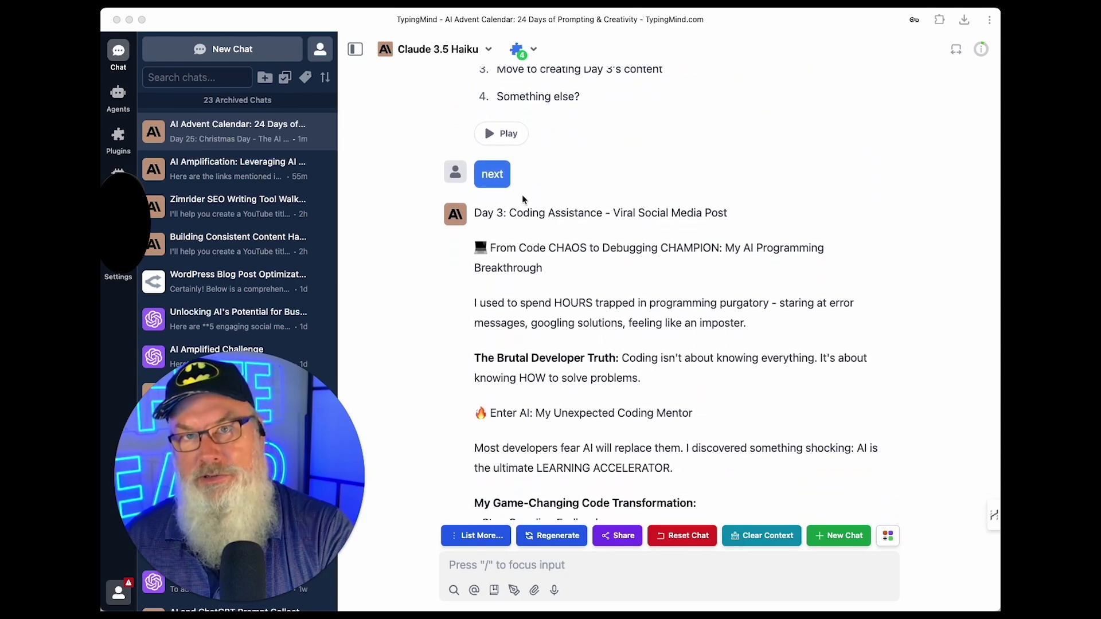
scroll(522, 195, "down", 20)
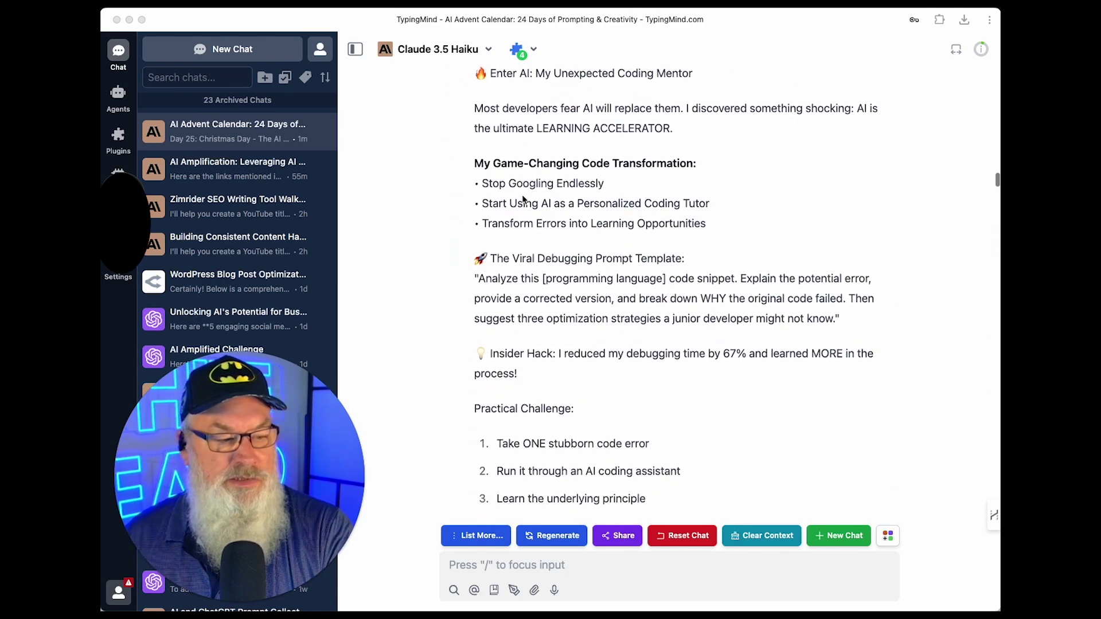
scroll(523, 197, "down", 20)
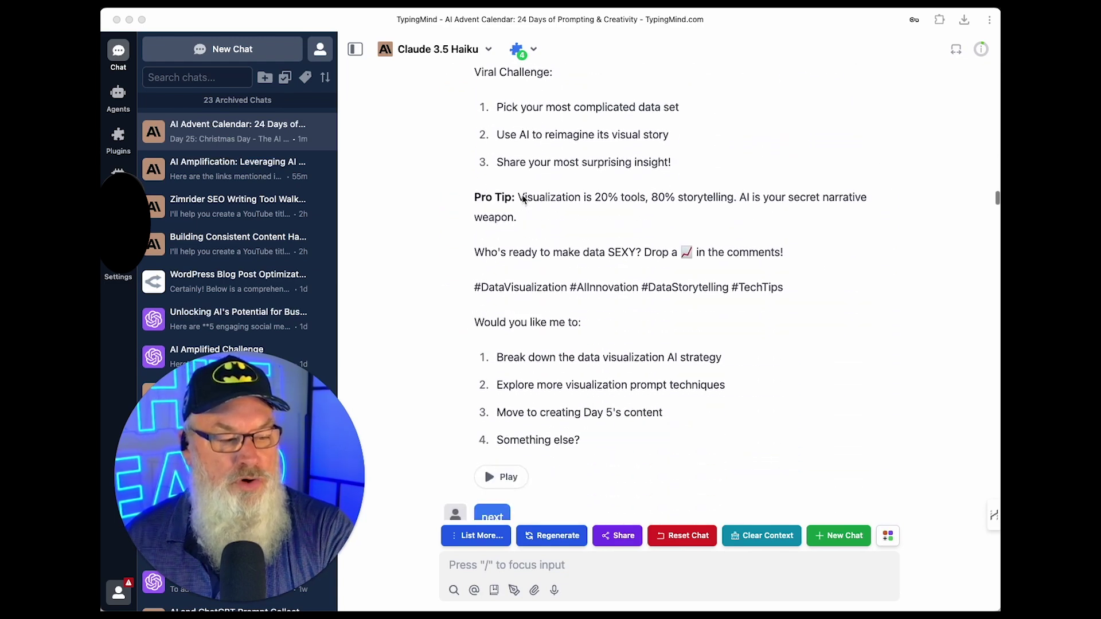
scroll(523, 198, "down", 20)
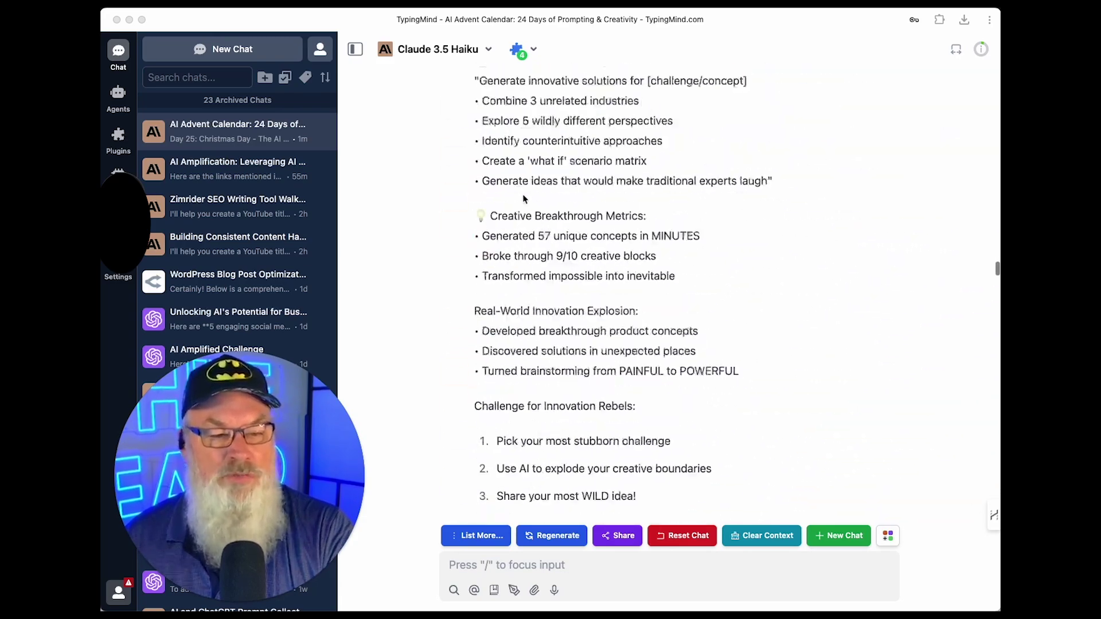
scroll(522, 198, "down", 20)
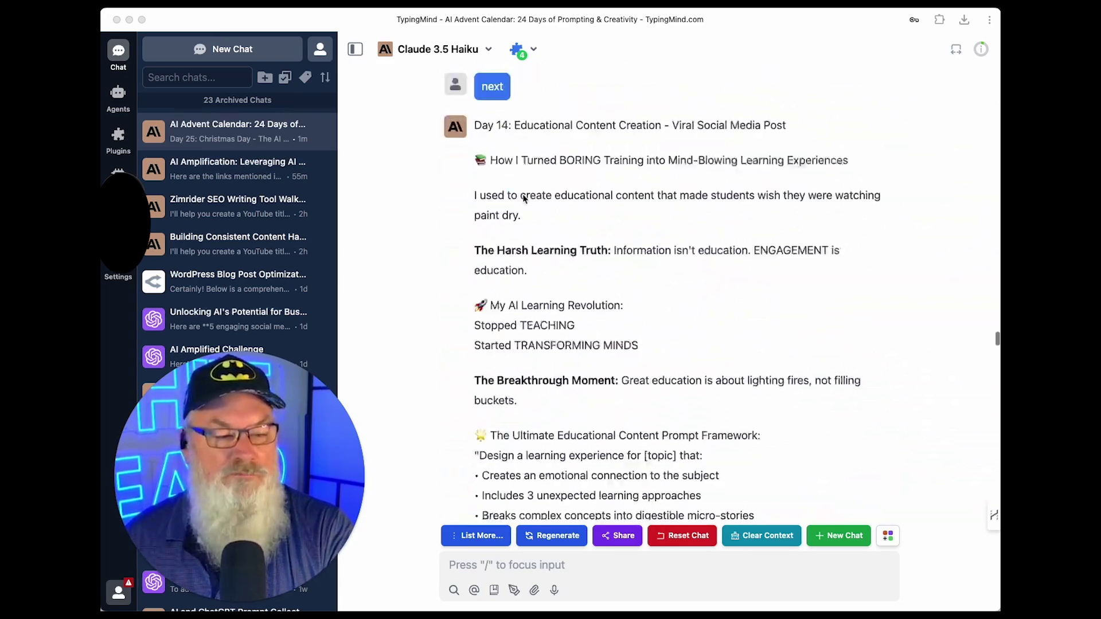
scroll(522, 198, "down", 20)
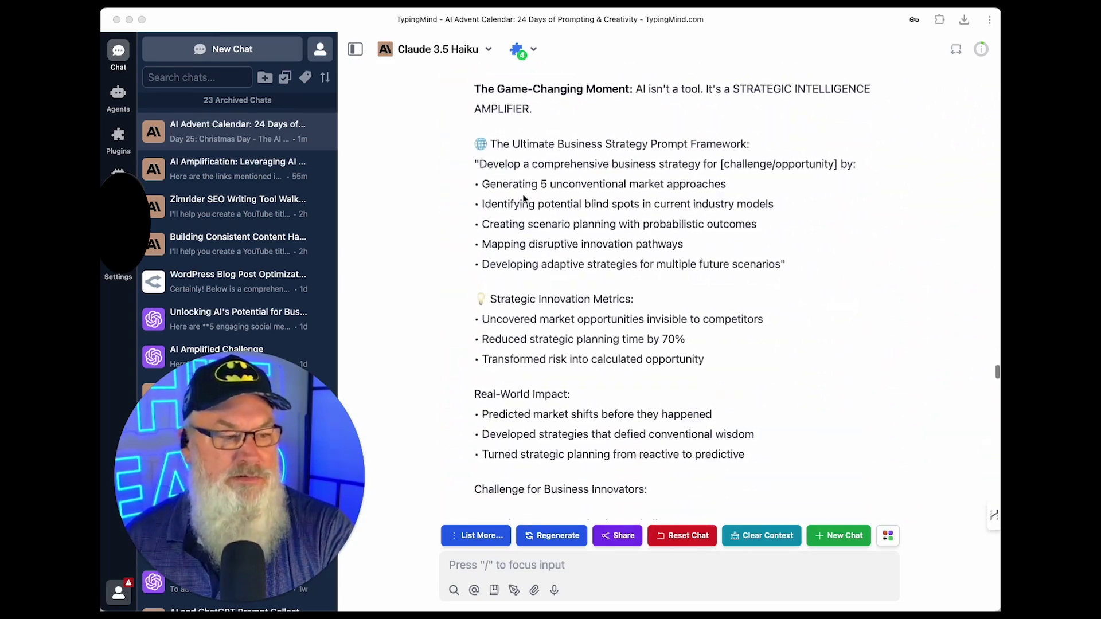
scroll(523, 198, "down", 20)
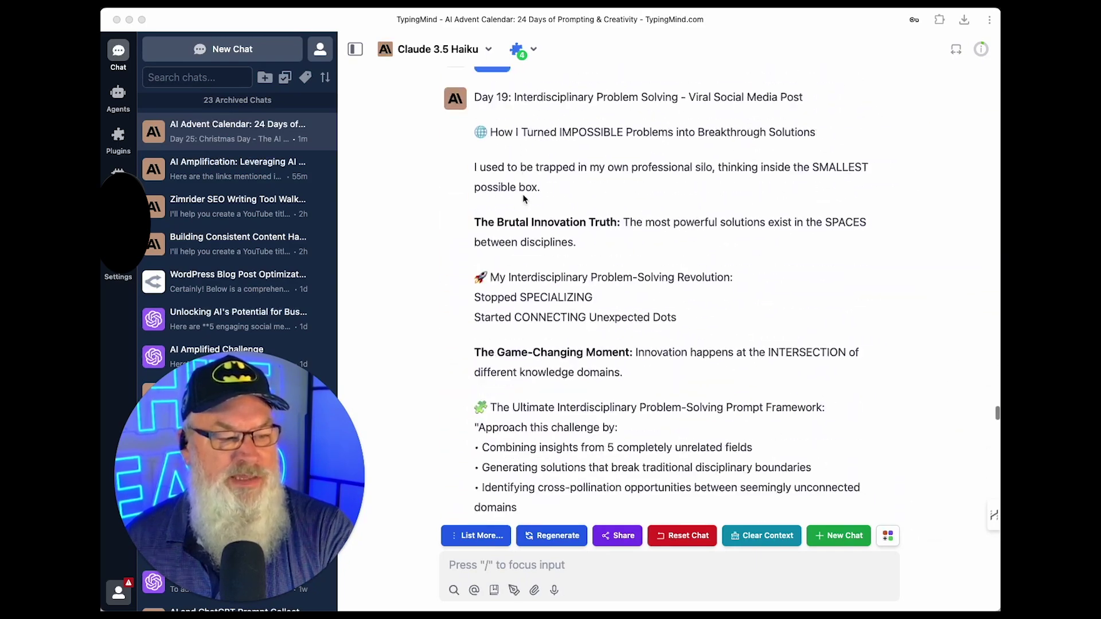
scroll(523, 198, "down", 20)
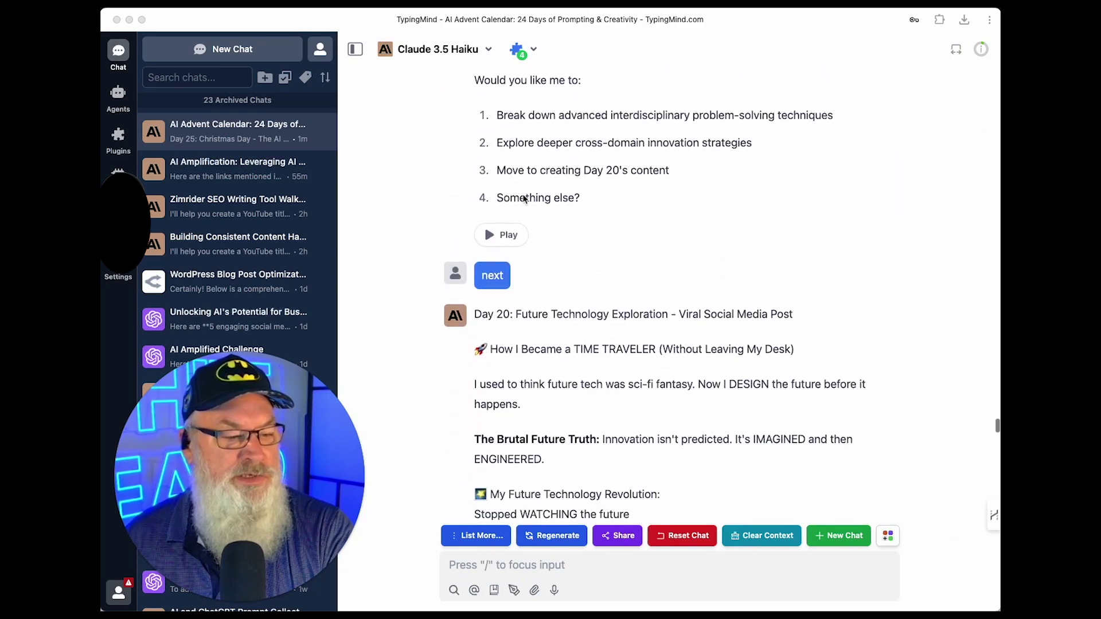
scroll(523, 198, "down", 20)
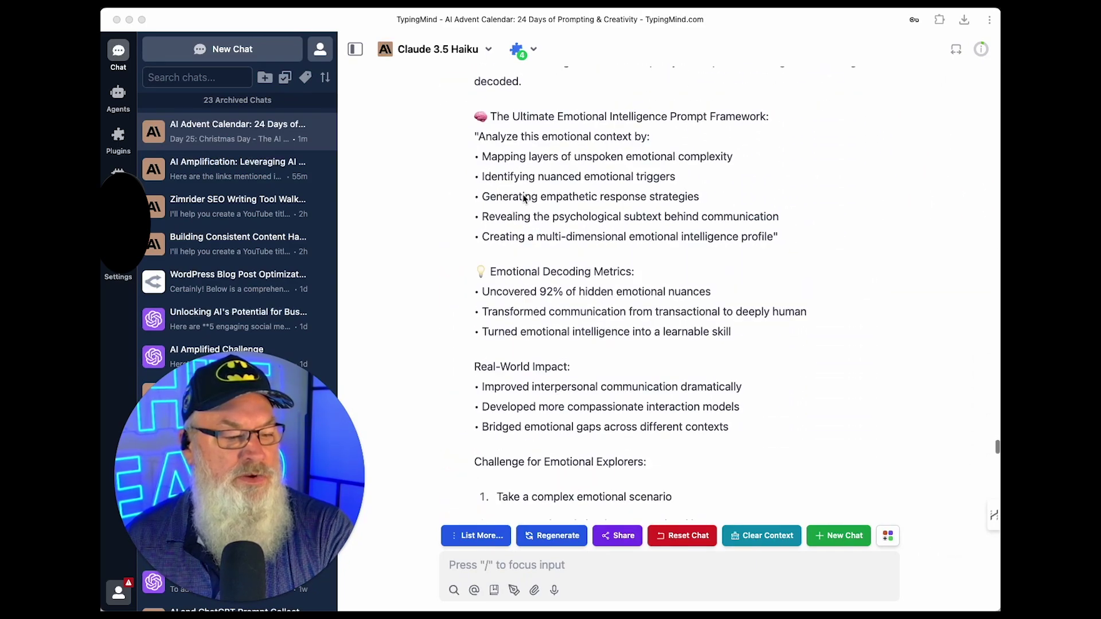
scroll(523, 199, "down", 20)
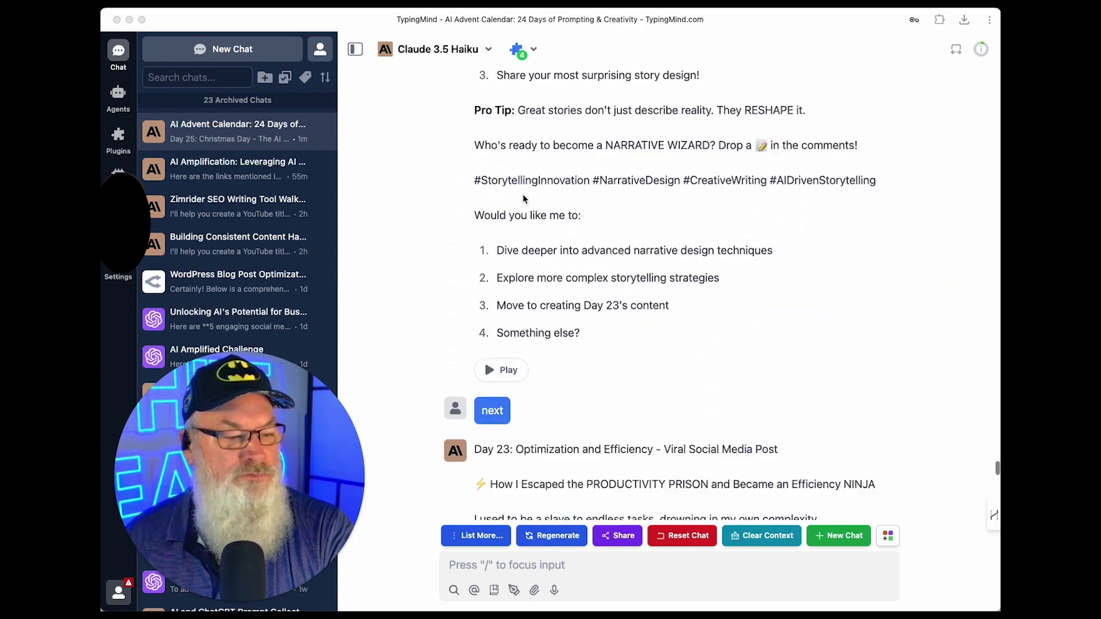
scroll(523, 198, "down", 20)
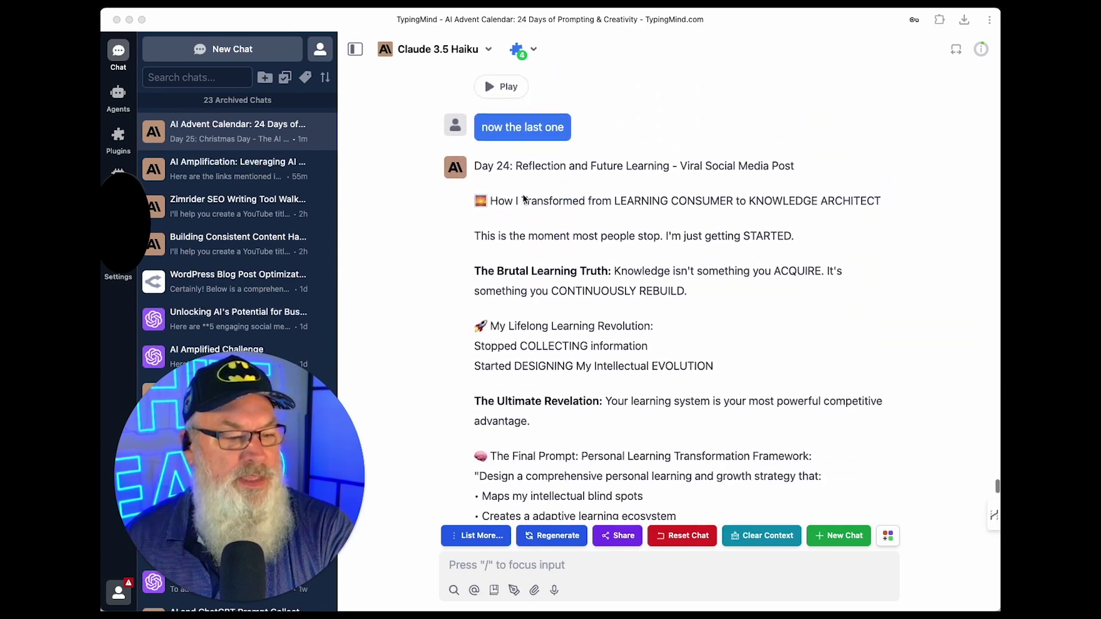
scroll(523, 198, "down", 20)
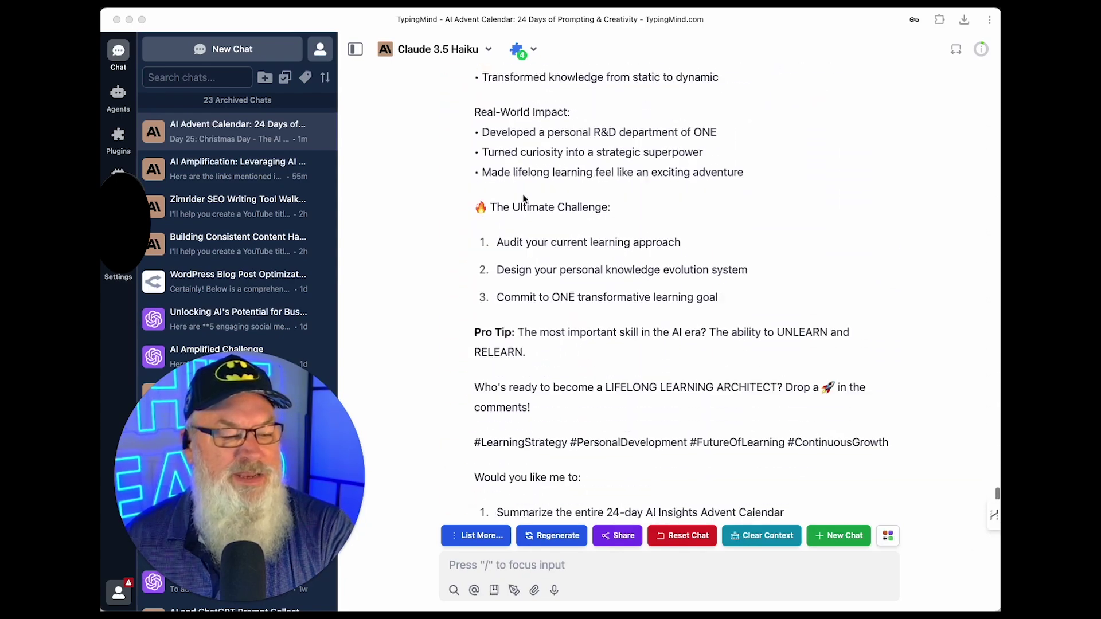
Scroll to the end of the Day 25 reply, showing the Play button and 'Search on the internet' chips.
scroll(523, 198, "down", 2)
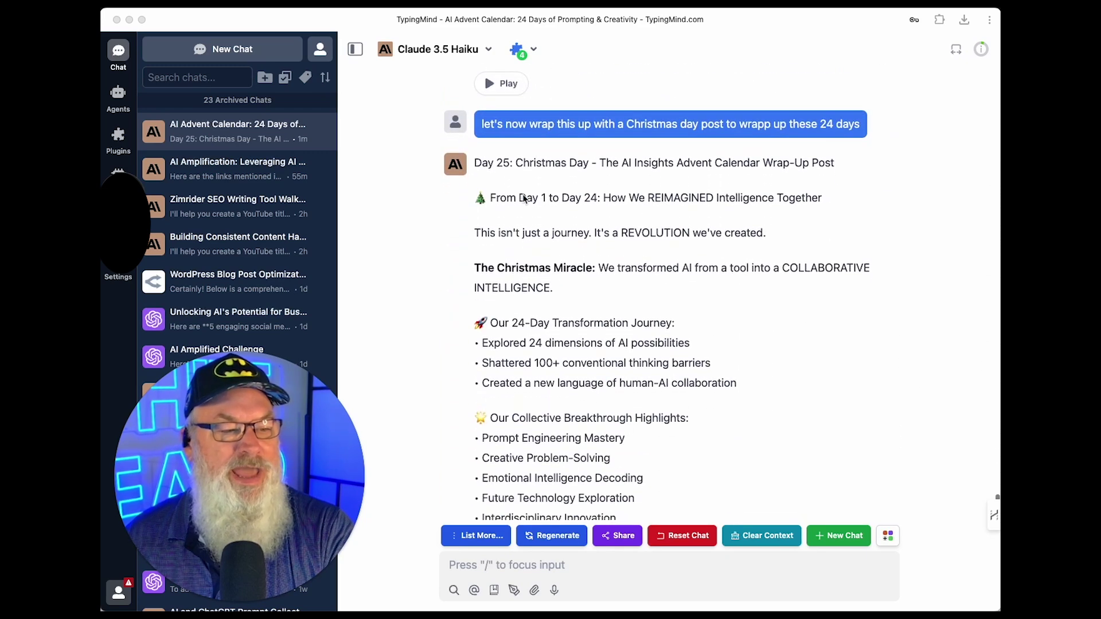
scroll(524, 198, "down", 1)
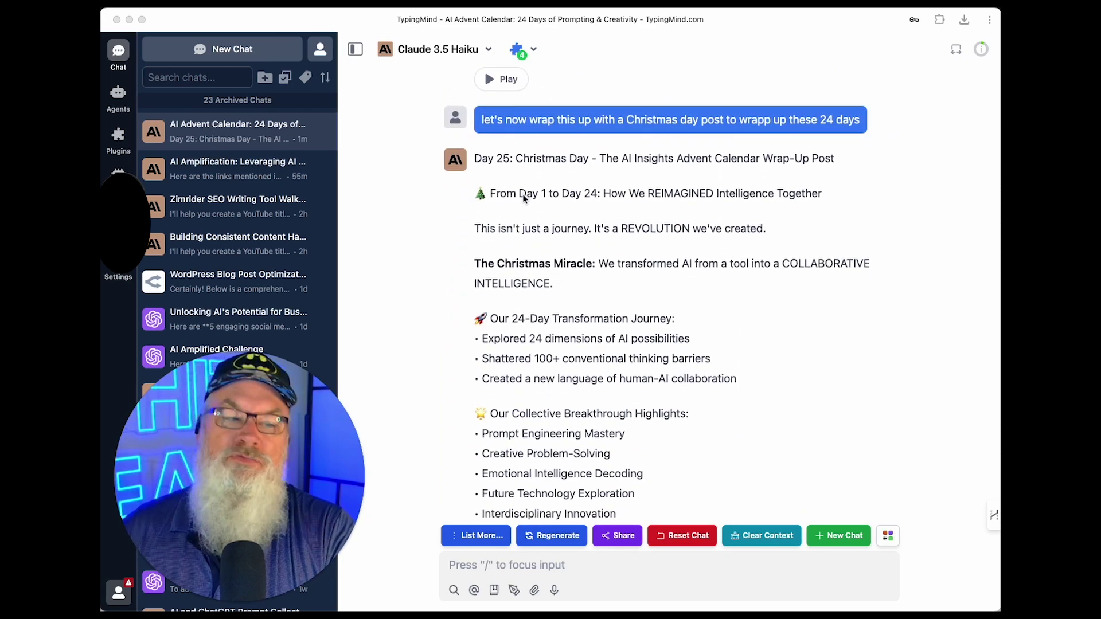
scroll(521, 194, "down", 5)
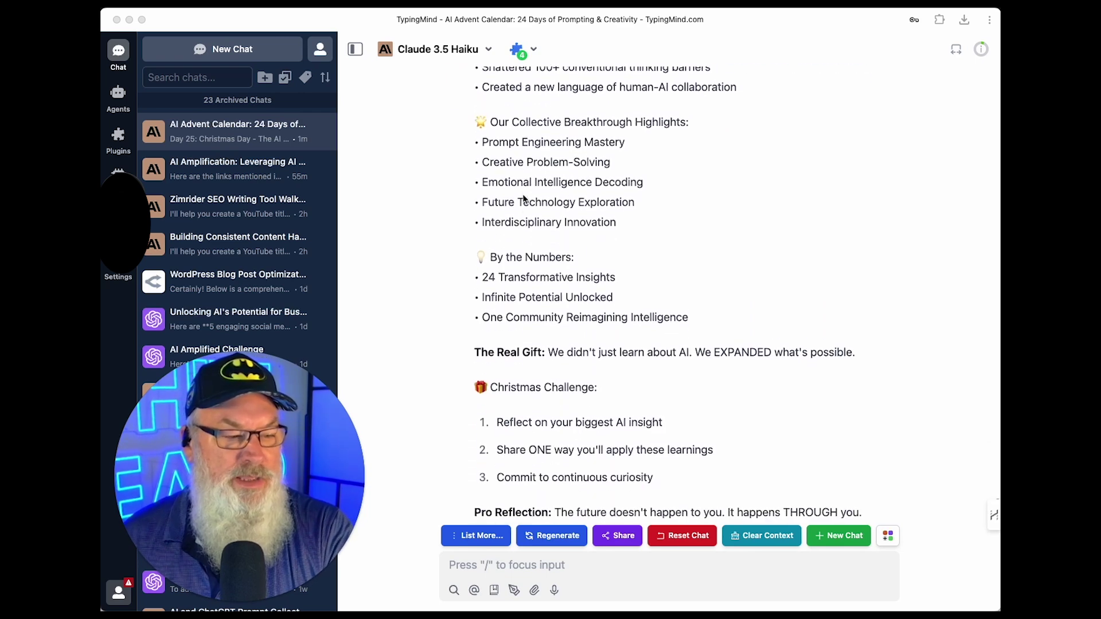
scroll(524, 198, "down", 10)
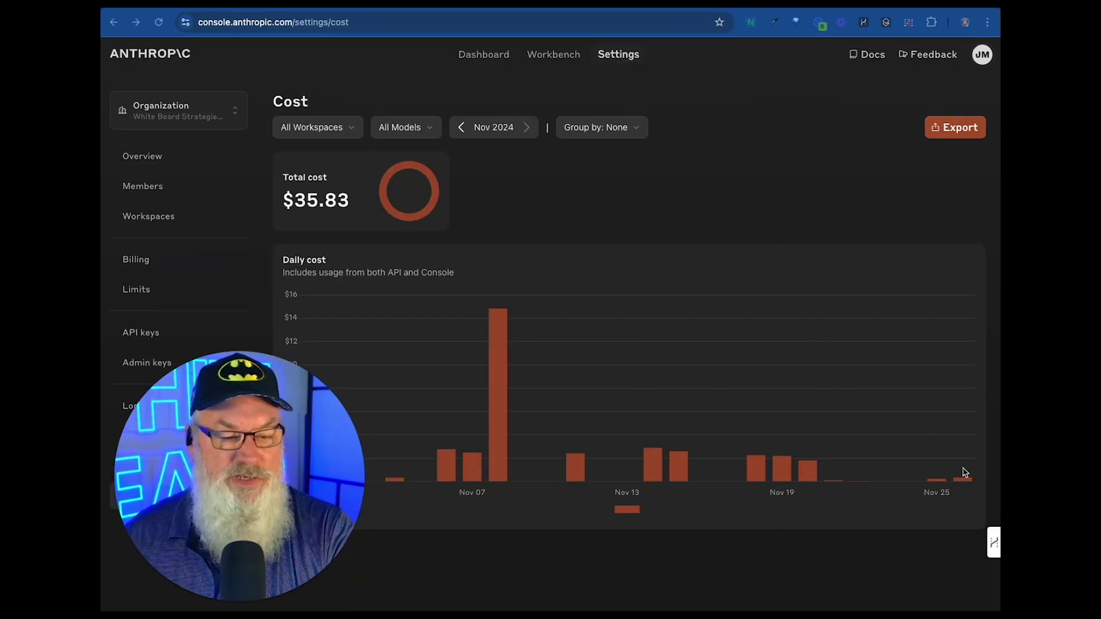
Check the Nov 26 bar in the Daily cost chart, which shows $0.34.
mouse_move(965, 484)
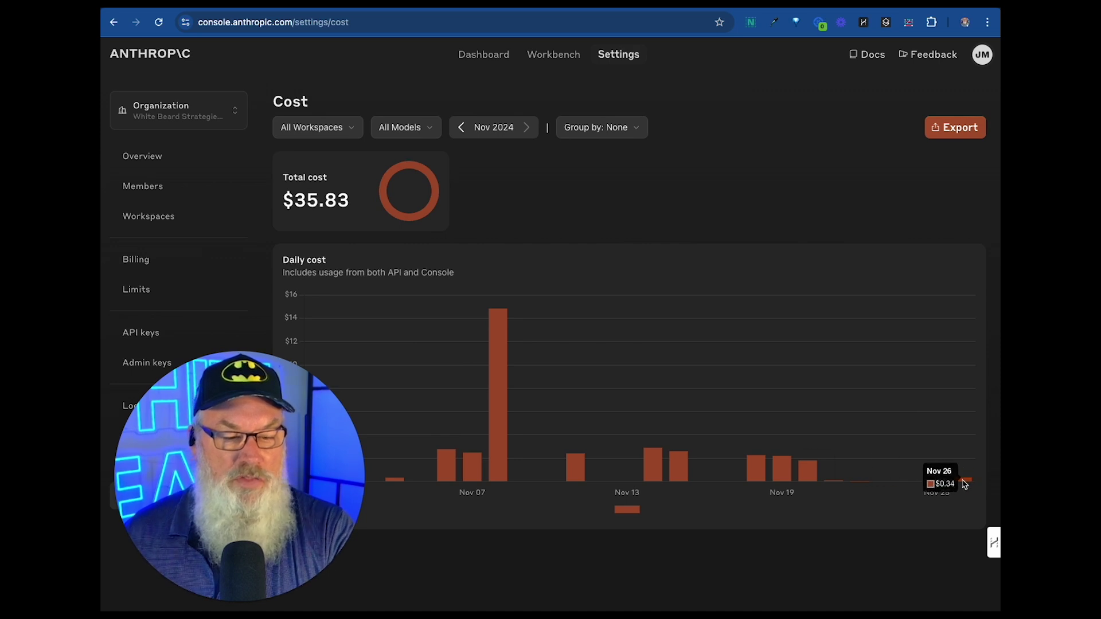